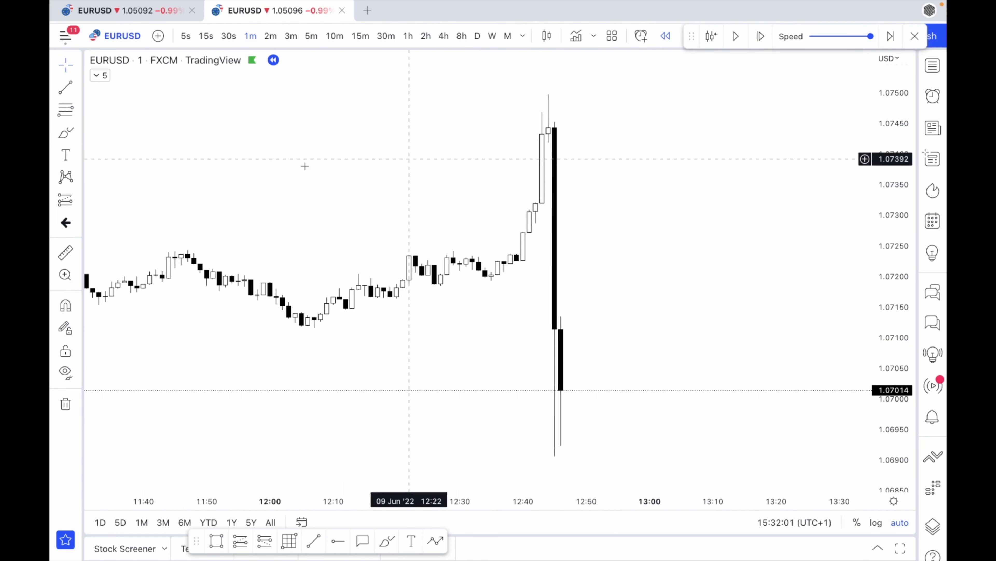
Brush short horizontal marks at the wick ends above and below the large bearish candle, at about 1.0742 and 1.0713.
{"action": "left_click", "coordinate": [65, 135]}
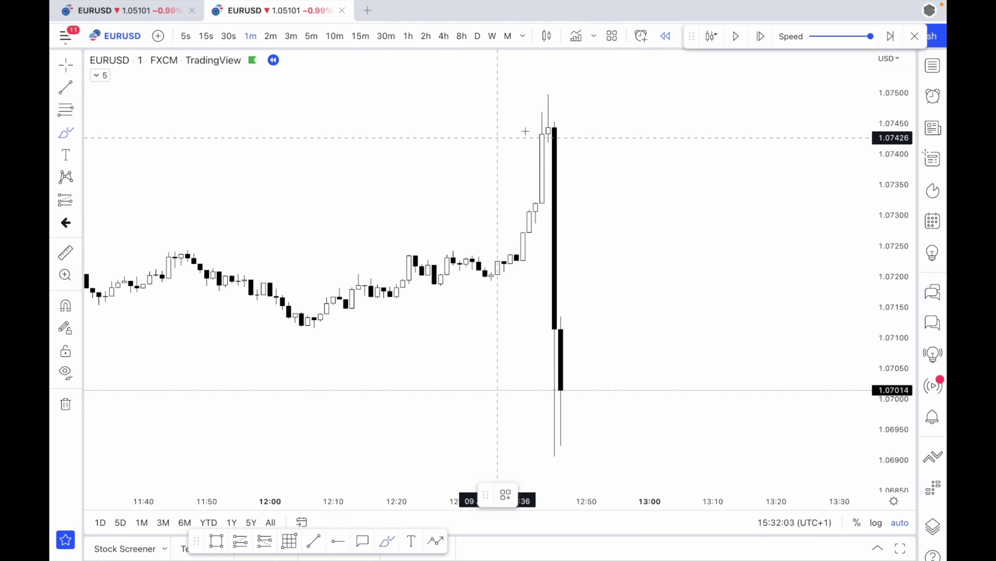
{"action": "left_click", "coordinate": [546, 143]}
{"action": "left_click_drag", "start_coordinate": [553, 141], "coordinate": [576, 142]}
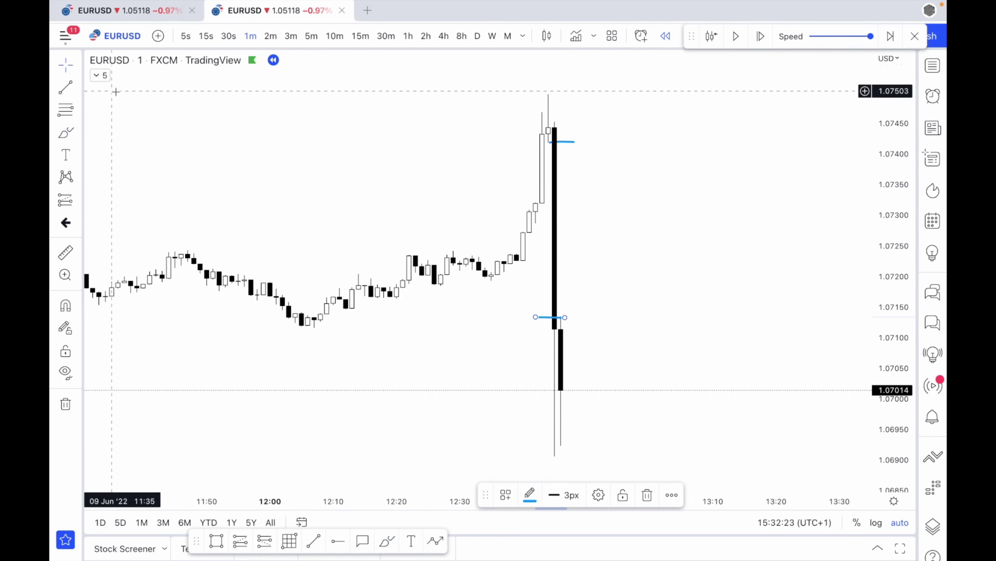
{"action": "left_click", "coordinate": [157, 102]}
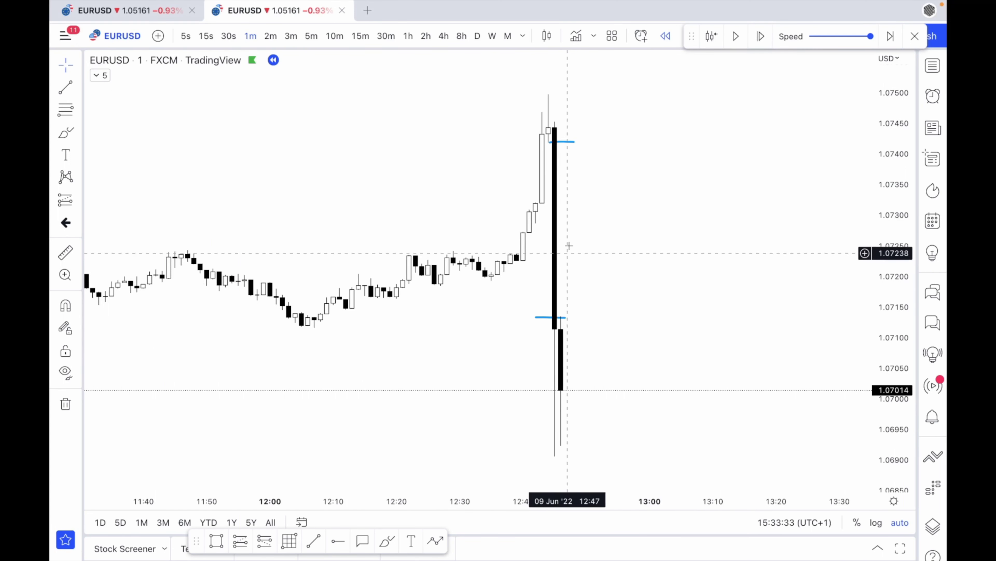
On the live 1-minute chart for 8 June, draw a rectangle from 1.06892 to 1.06885 over the first gap, spanning 04:03 to 04:10.
{"action": "left_click", "coordinate": [737, 37]}
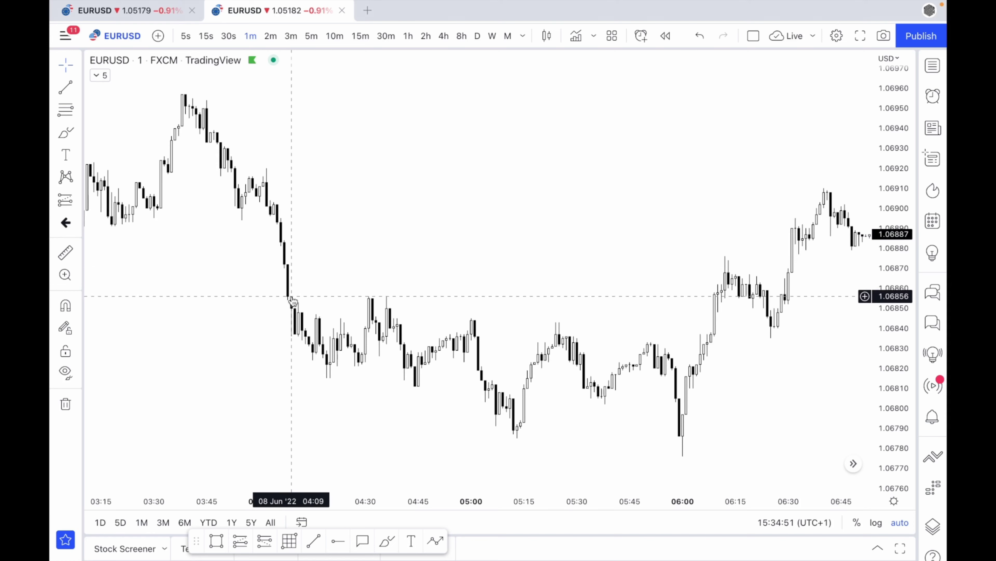
{"action": "scroll", "coordinate": [285, 269], "scroll_direction": "right", "scroll_amount": 2}
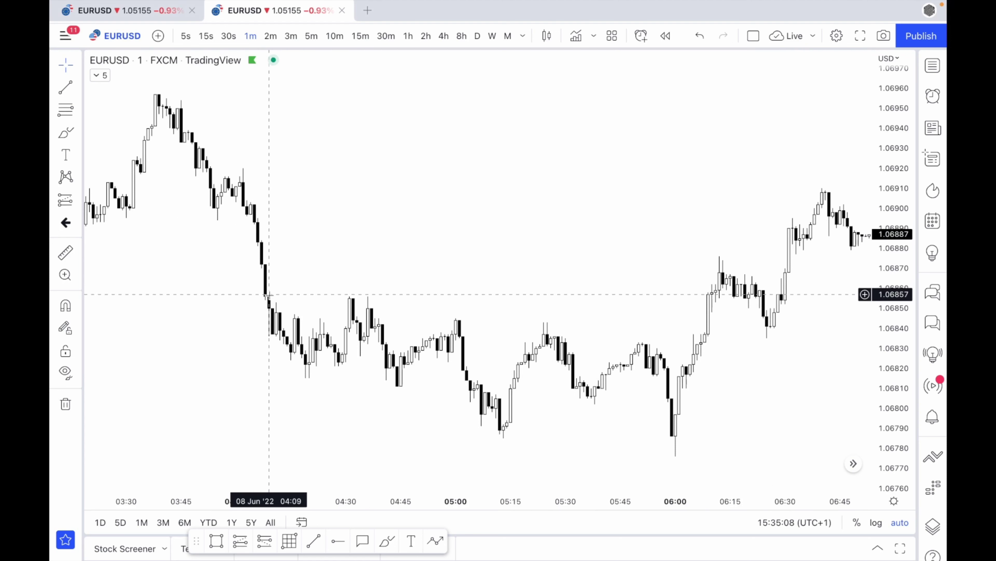
{"action": "scroll", "coordinate": [262, 265], "scroll_direction": "up", "scroll_amount": 5}
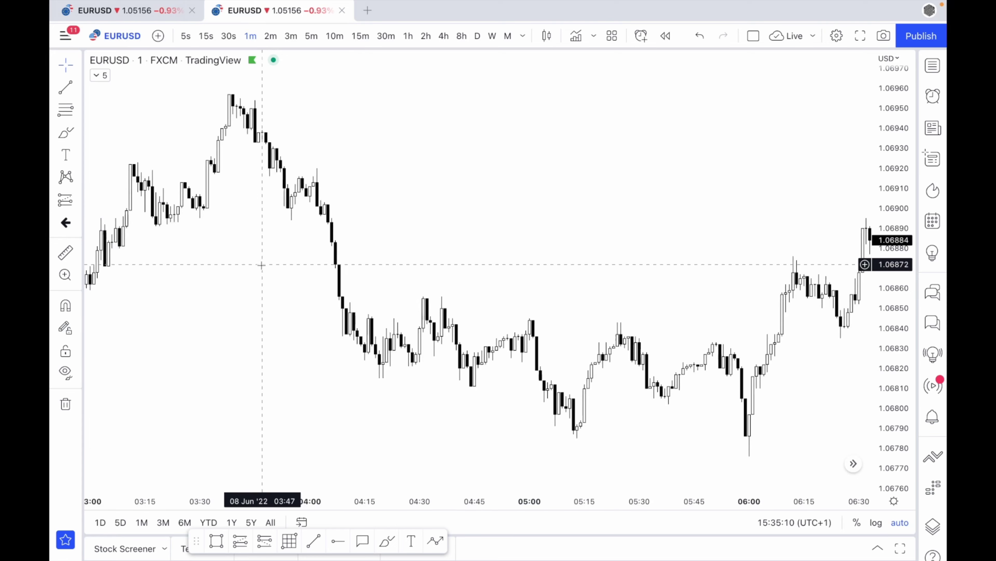
{"action": "scroll", "coordinate": [262, 265], "scroll_direction": "up", "scroll_amount": 2}
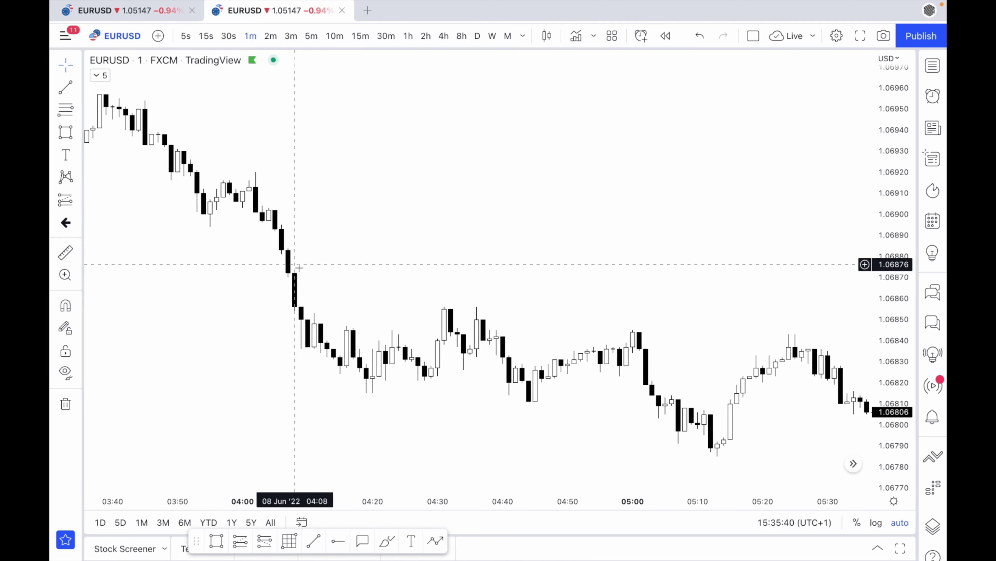
{"action": "left_click", "coordinate": [216, 541]}
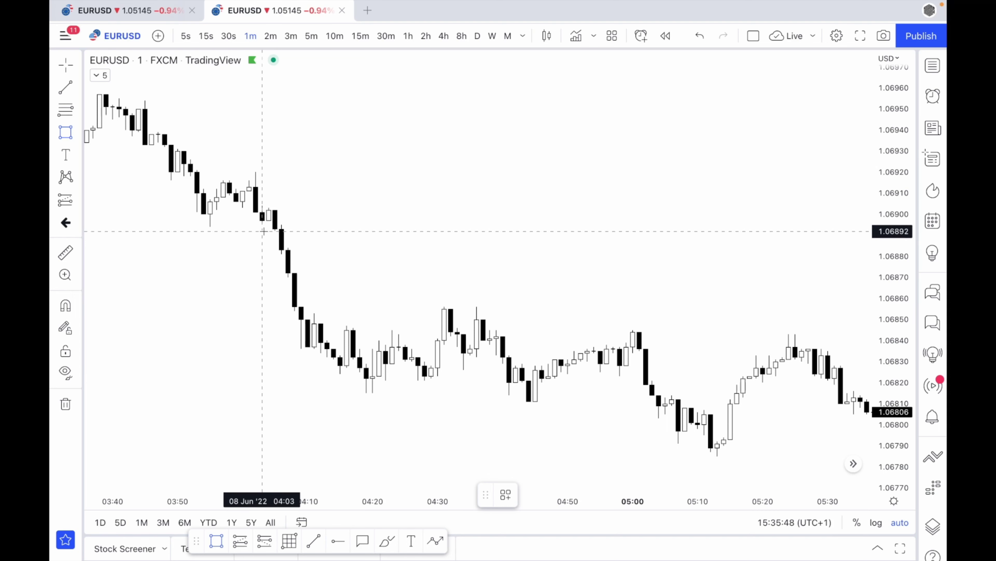
{"action": "mouse_move", "coordinate": [262, 231]}
{"action": "left_mouse_down"}
{"action": "mouse_move", "coordinate": [314, 249]}
{"action": "mouse_move", "coordinate": [281, 247]}
{"action": "mouse_move", "coordinate": [308, 246]}
{"action": "left_mouse_up"}
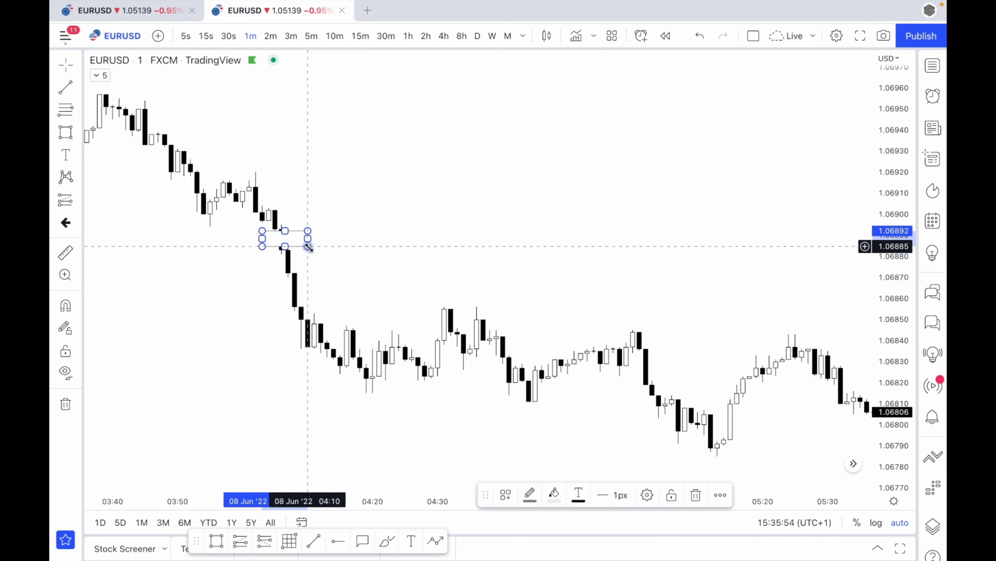
{"action": "left_click", "coordinate": [347, 232]}
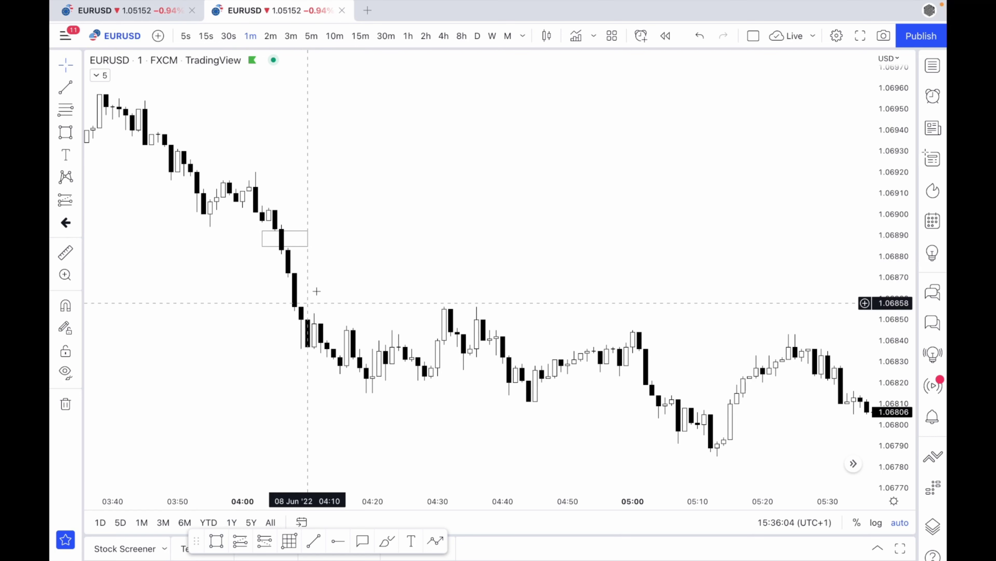
Extend the gap rectangle forward in time to 06:32, where price returns to its level.
{"action": "left_click_drag", "start_coordinate": [308, 239], "coordinate": [763, 239]}
{"action": "scroll", "coordinate": [725, 141], "scroll_direction": "down", "scroll_amount": 4}
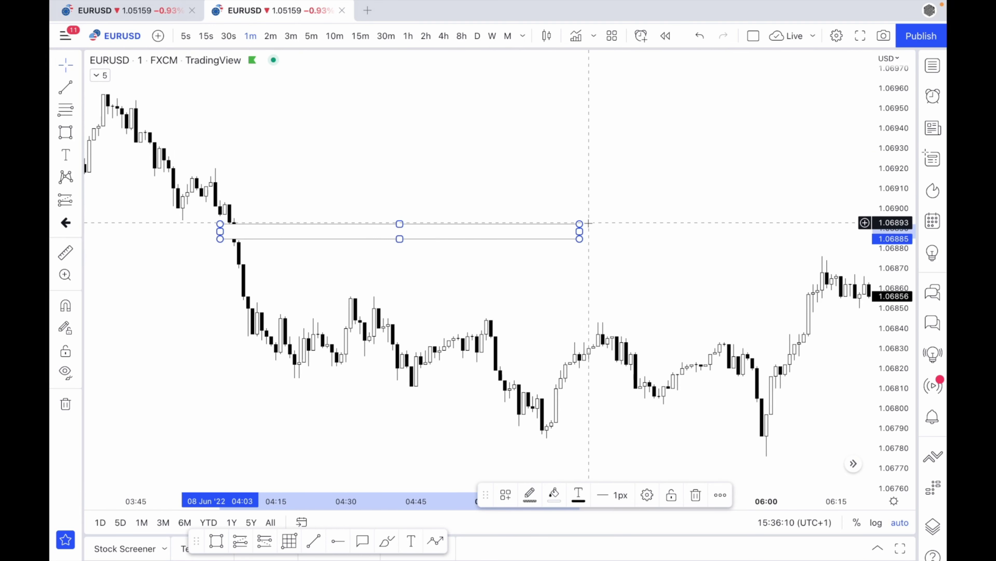
{"action": "scroll", "coordinate": [586, 223], "scroll_direction": "down", "scroll_amount": 3}
{"action": "scroll", "coordinate": [587, 223], "scroll_direction": "right", "scroll_amount": 3}
{"action": "scroll", "coordinate": [588, 223], "scroll_direction": "right", "scroll_amount": 3}
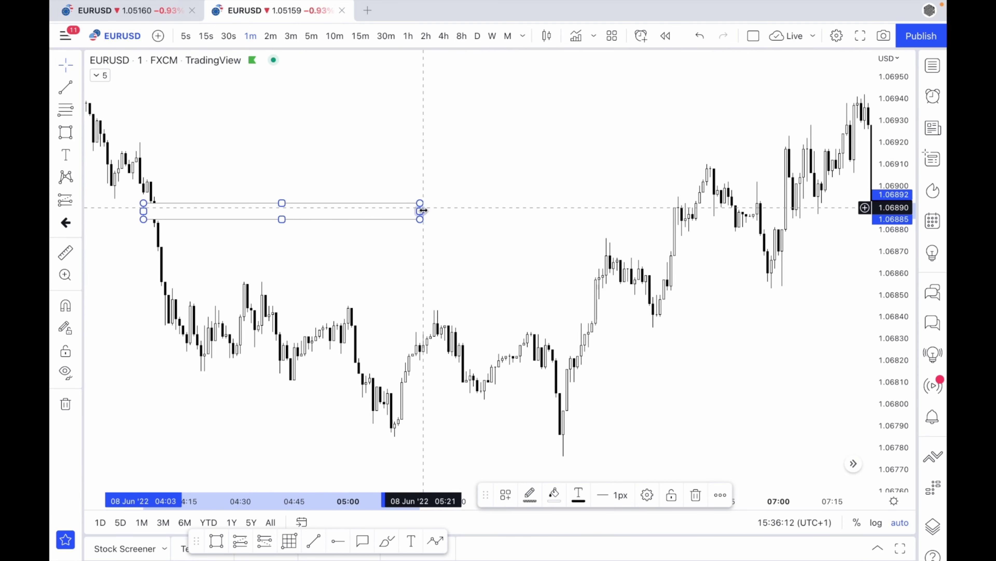
{"action": "left_click_drag", "start_coordinate": [419, 211], "coordinate": [679, 211]}
{"action": "left_click", "coordinate": [578, 149]}
Duplicate the gap rectangle just below the original and fit it to the second gap, about 1.06881 to 1.06872.
{"action": "scroll", "coordinate": [433, 169], "scroll_direction": "left", "scroll_amount": 5}
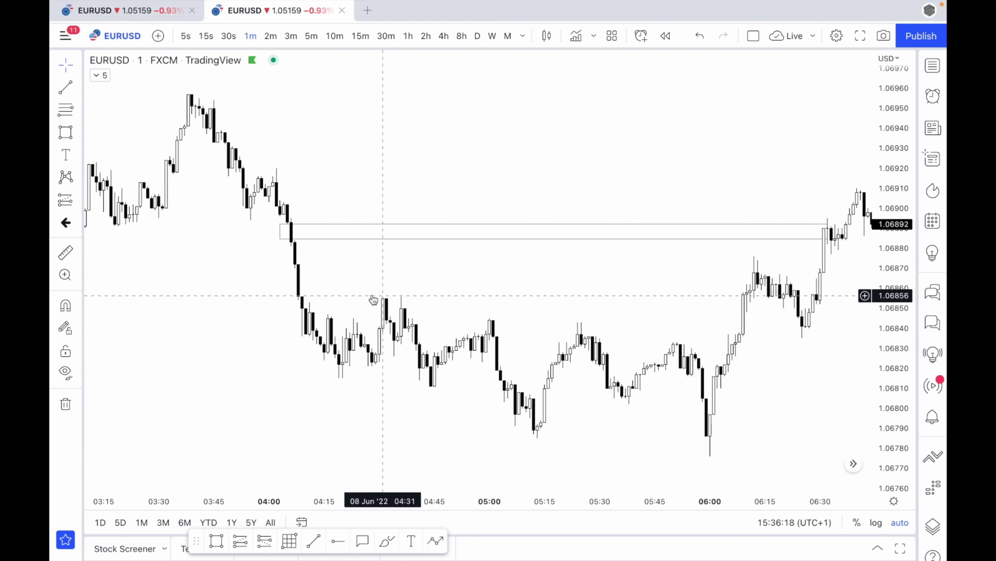
{"action": "scroll", "coordinate": [298, 257], "scroll_direction": "up", "scroll_amount": 5}
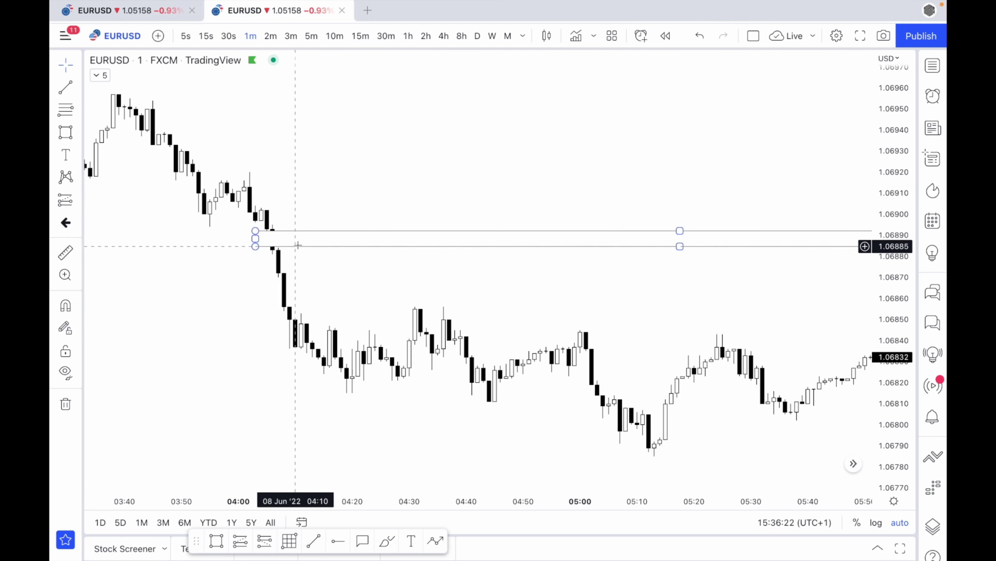
{"action": "left_click_drag", "start_coordinate": [301, 243], "coordinate": [298, 267]}
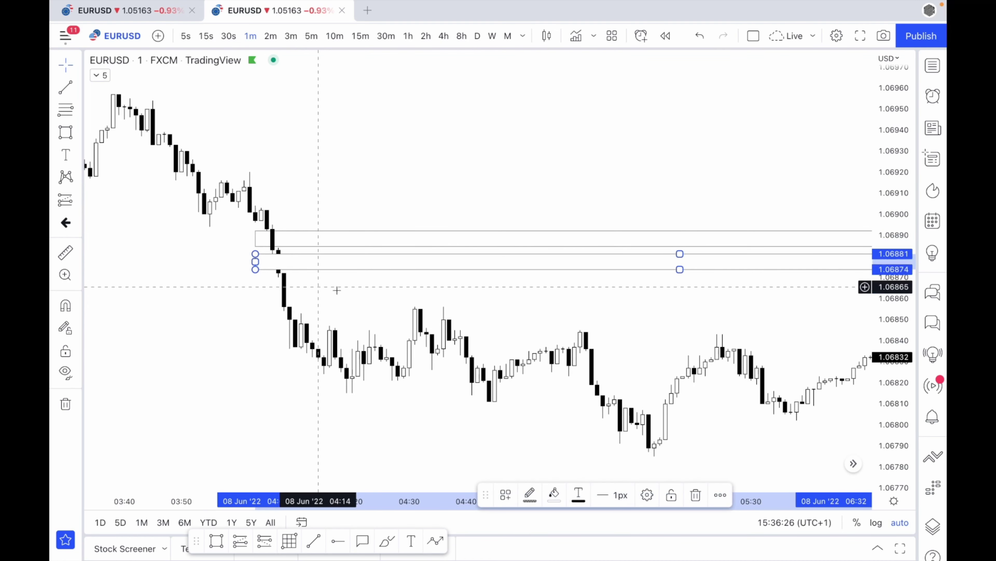
{"action": "mouse_move", "coordinate": [680, 270]}
{"action": "left_mouse_down"}
{"action": "mouse_move", "coordinate": [486, 297]}
{"action": "mouse_move", "coordinate": [474, 273]}
{"action": "left_mouse_up"}
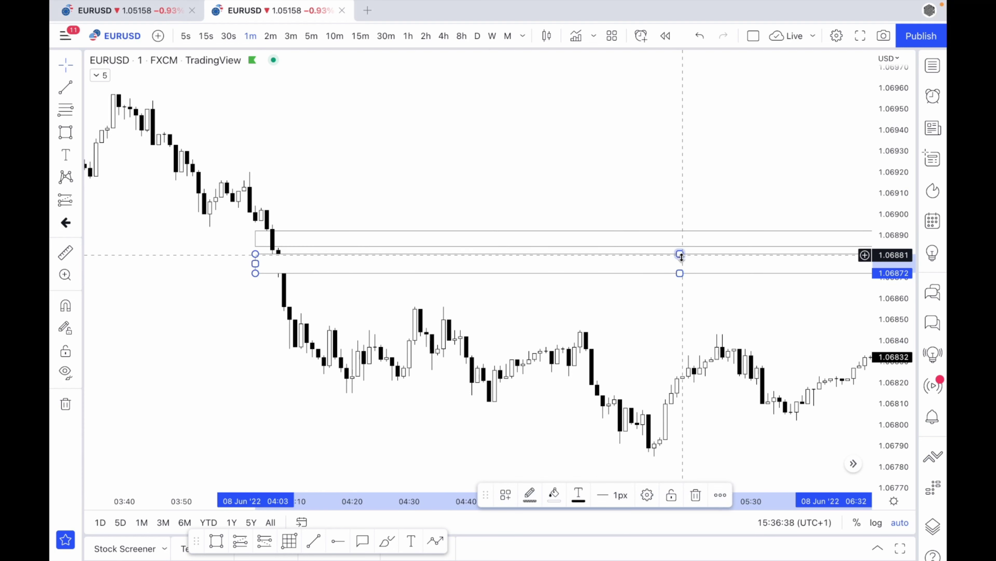
{"action": "left_click_drag", "start_coordinate": [682, 256], "coordinate": [681, 256]}
{"action": "left_click", "coordinate": [656, 187]}
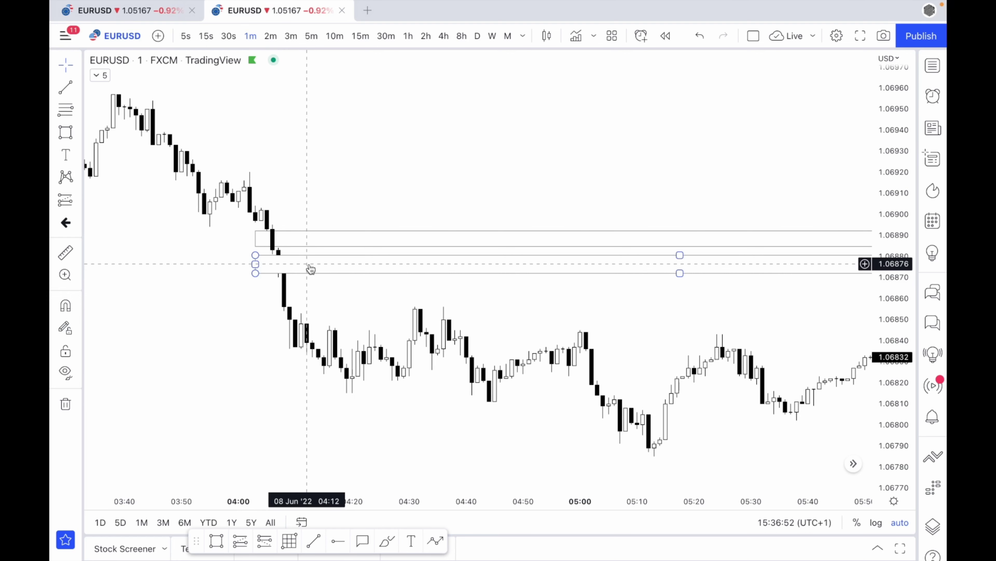
Duplicate the second gap rectangle below it and fit the copy to the third gap, from 1.06870 to about 1.06857.
{"action": "left_click_drag", "start_coordinate": [310, 269], "coordinate": [312, 293]}
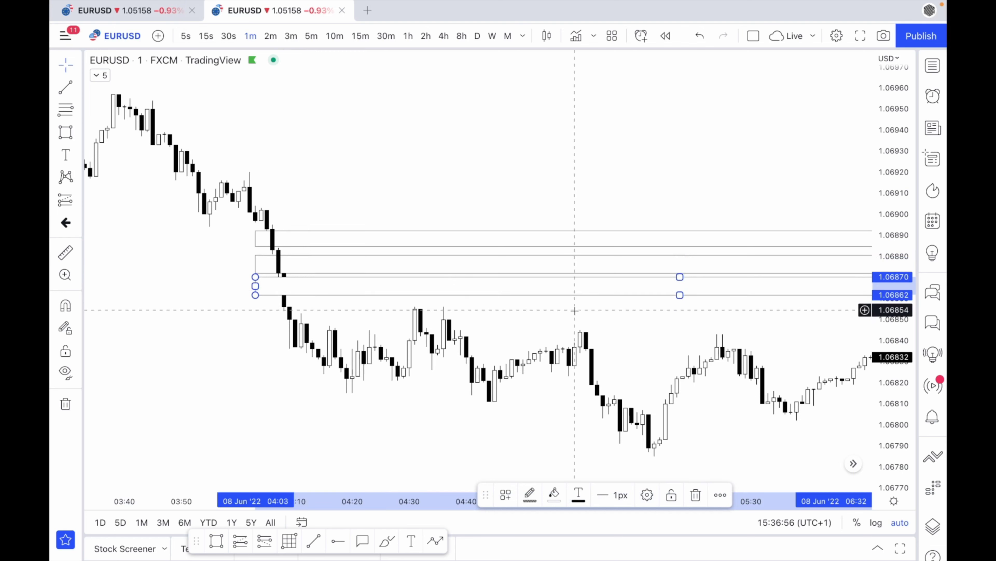
{"action": "left_click_drag", "start_coordinate": [683, 295], "coordinate": [360, 306]}
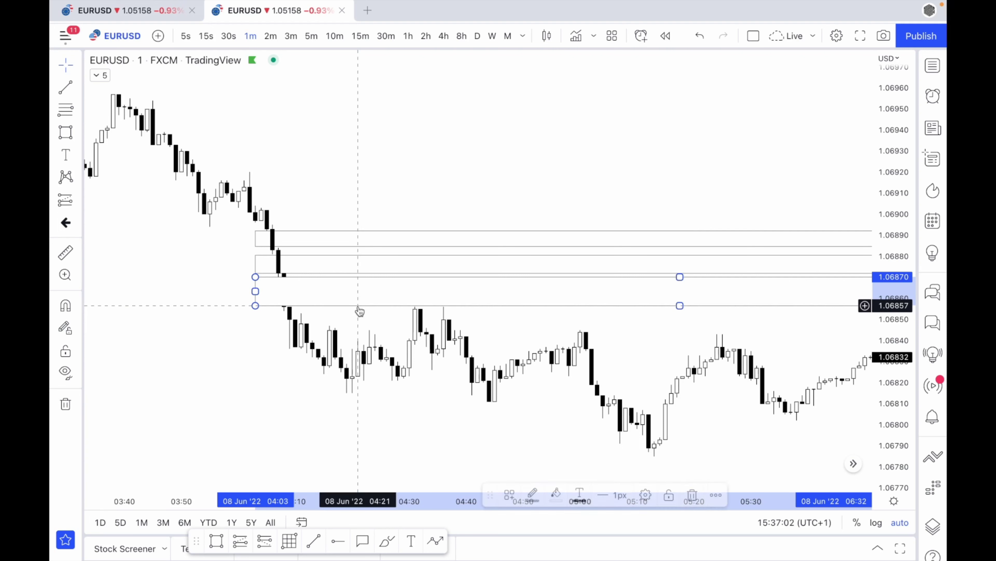
{"action": "left_click", "coordinate": [361, 144]}
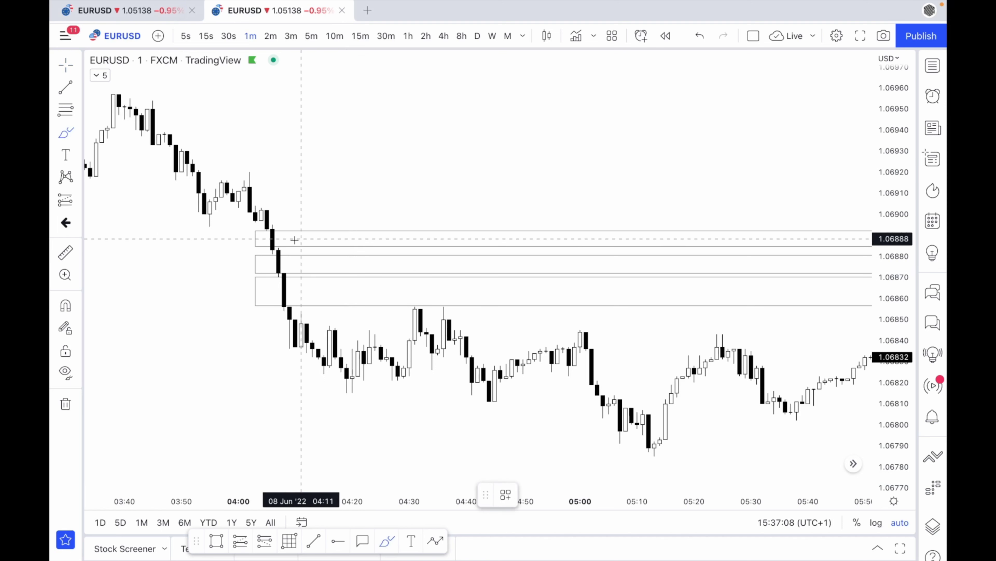
Brush a short horizontal mark inside each of the three gap rectangles beside the falling candles.
{"action": "mouse_move", "coordinate": [279, 238]}
{"action": "left_mouse_down"}
{"action": "mouse_move", "coordinate": [318, 237]}
{"action": "mouse_move", "coordinate": [314, 262]}
{"action": "mouse_move", "coordinate": [330, 292]}
{"action": "left_mouse_up"}
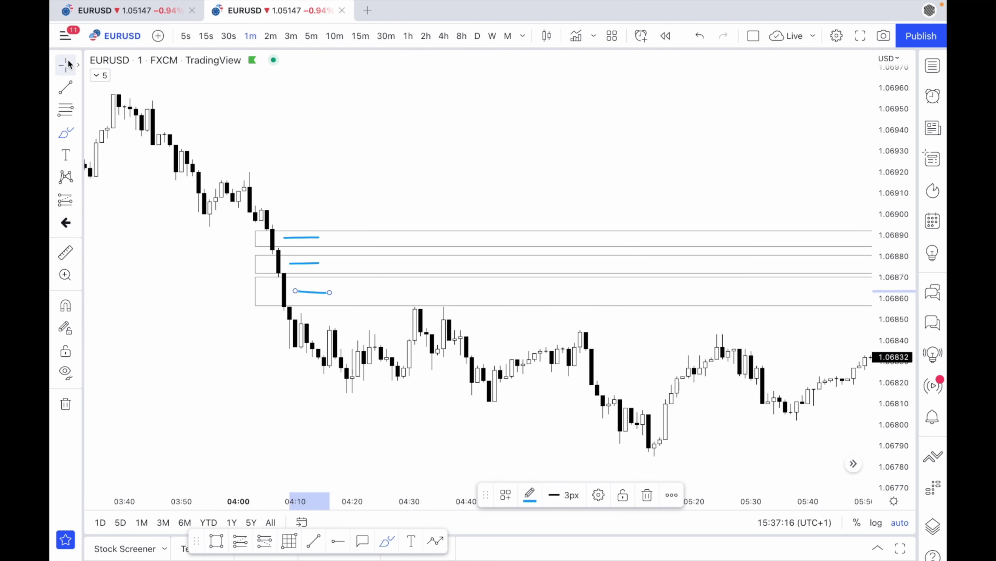
{"action": "left_click", "coordinate": [382, 82]}
Shorten the lowest and middle gap rectangles so each ends at the rising candle that fills its gap after 06:00.
{"action": "scroll", "coordinate": [382, 83], "scroll_direction": "down", "scroll_amount": 2}
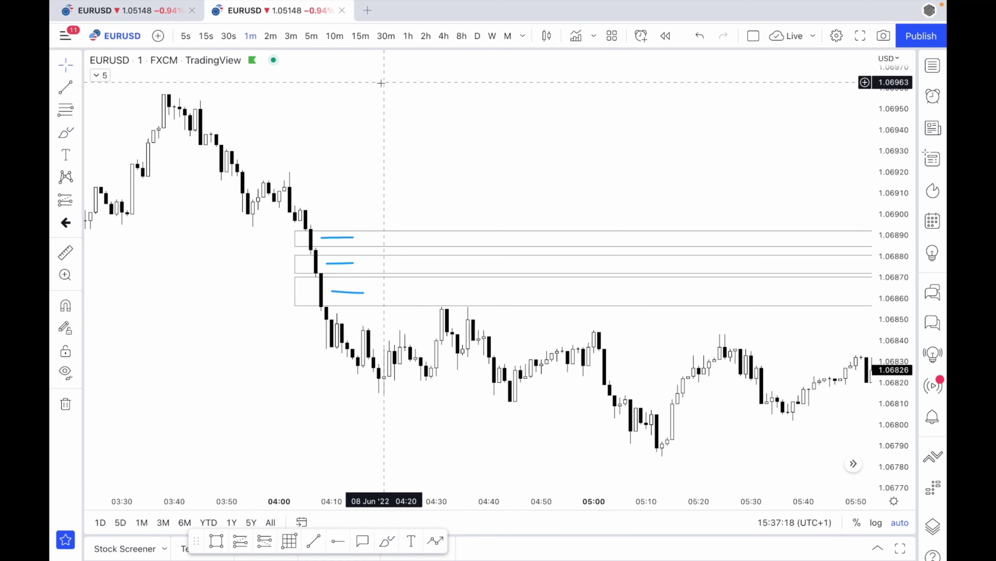
{"action": "scroll", "coordinate": [381, 83], "scroll_direction": "right", "scroll_amount": 5}
{"action": "scroll", "coordinate": [381, 83], "scroll_direction": "down", "scroll_amount": 1}
{"action": "scroll", "coordinate": [382, 83], "scroll_direction": "right", "scroll_amount": 5}
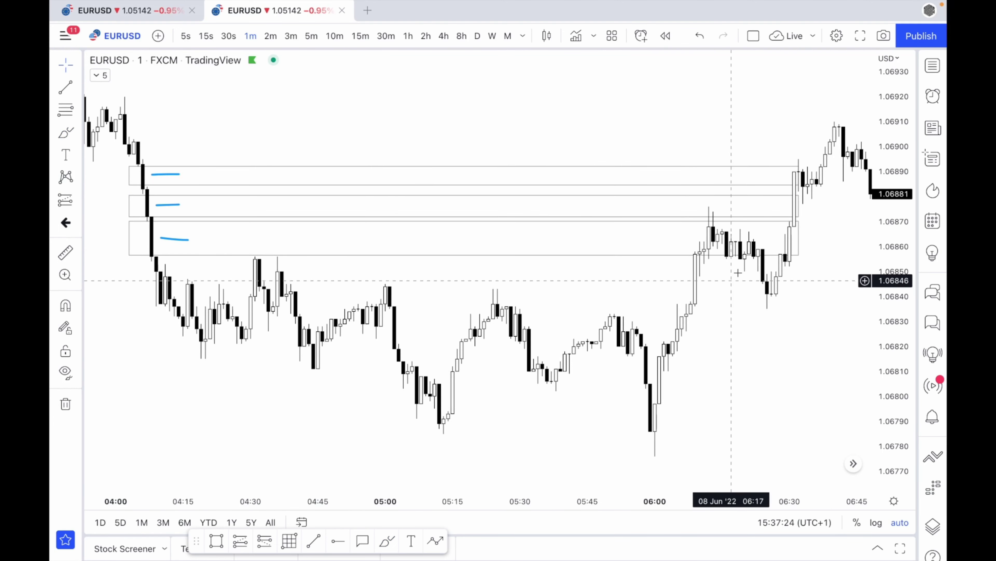
{"action": "left_click", "coordinate": [799, 238]}
{"action": "left_click_drag", "start_coordinate": [799, 238], "coordinate": [695, 235]}
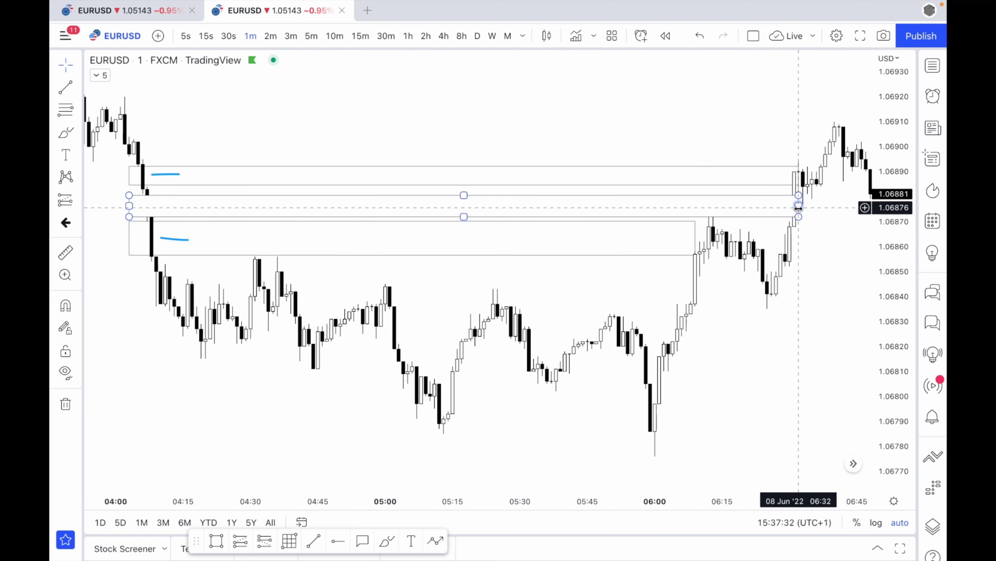
{"action": "left_click_drag", "start_coordinate": [799, 207], "coordinate": [709, 216]}
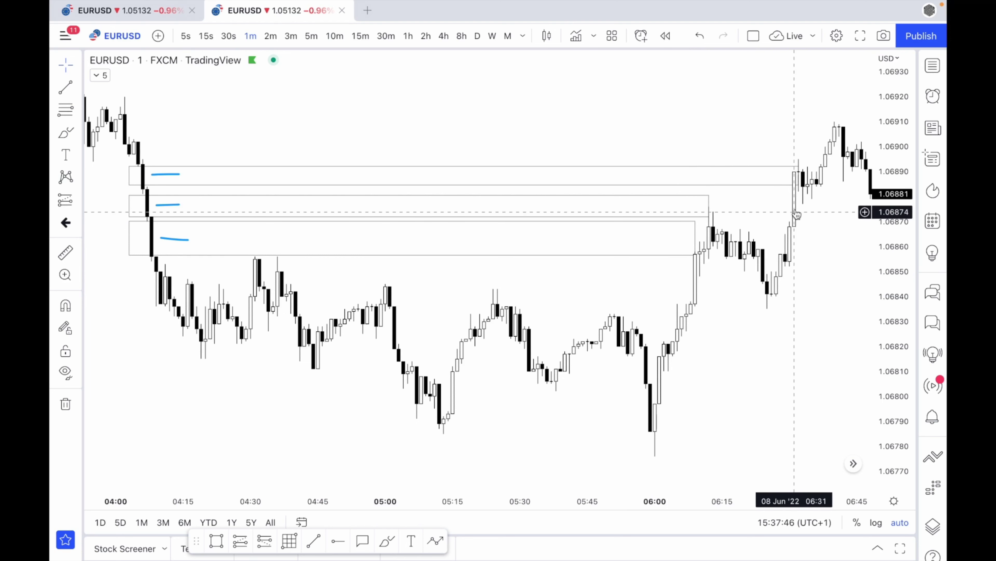
Draw a rectangle over the bullish gap starting at 06:05, from 1.06838 to about 1.06848, reaching the pullback near 06:23.
{"action": "left_click", "coordinate": [798, 184]}
{"action": "left_click", "coordinate": [179, 256]}
{"action": "left_click", "coordinate": [179, 261]}
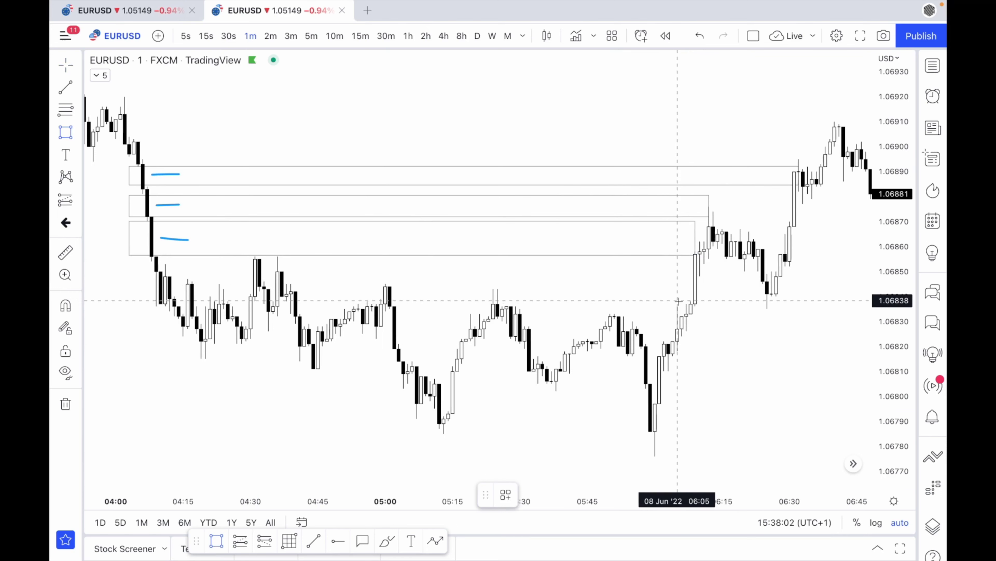
{"action": "left_click_drag", "start_coordinate": [678, 301], "coordinate": [758, 276]}
{"action": "left_click", "coordinate": [794, 327]}
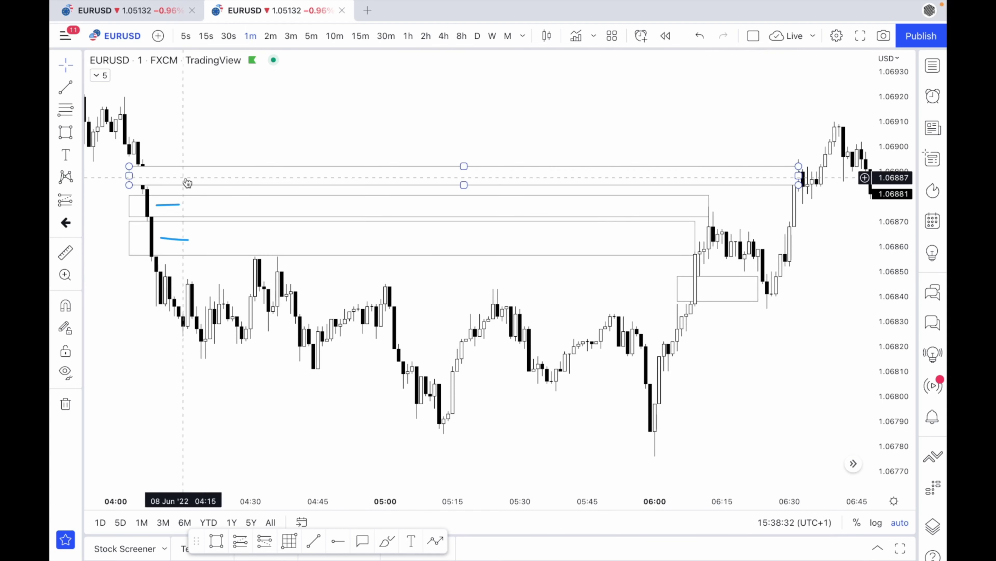
{"action": "scroll", "coordinate": [703, 134], "scroll_direction": "right", "scroll_amount": 10}
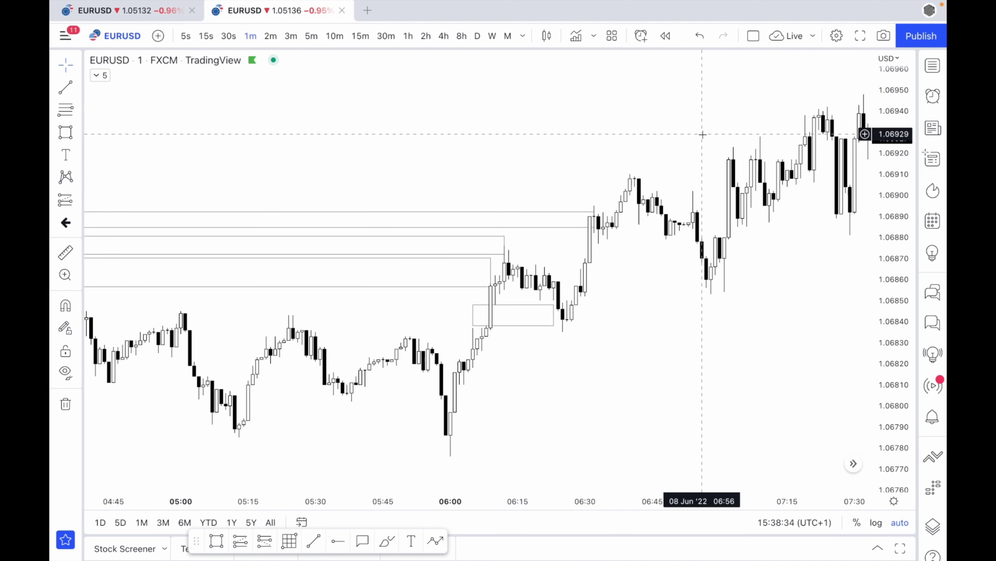
{"action": "right_click", "coordinate": [704, 134]}
{"action": "left_click", "coordinate": [652, 133]}
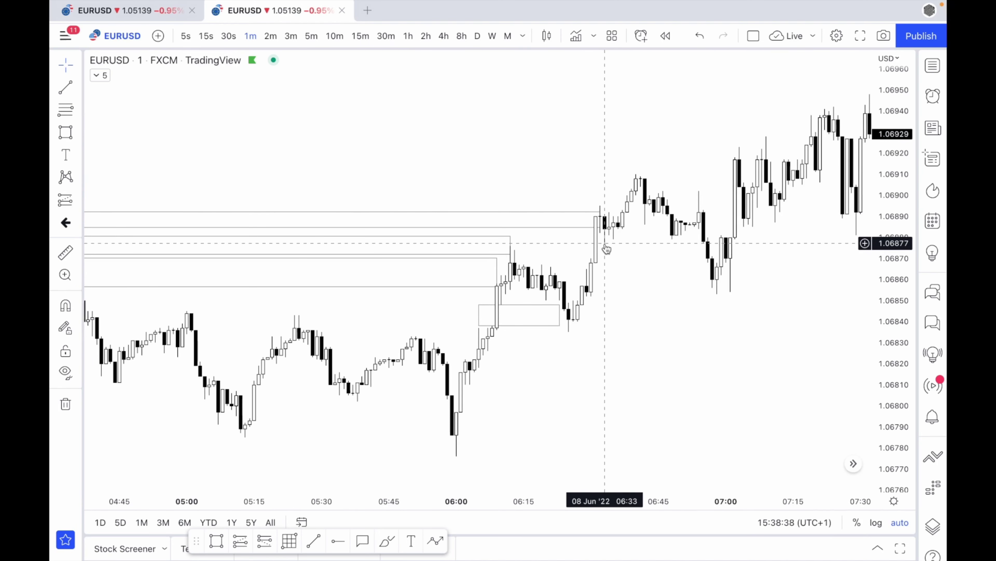
{"action": "mouse_move", "coordinate": [572, 216]}
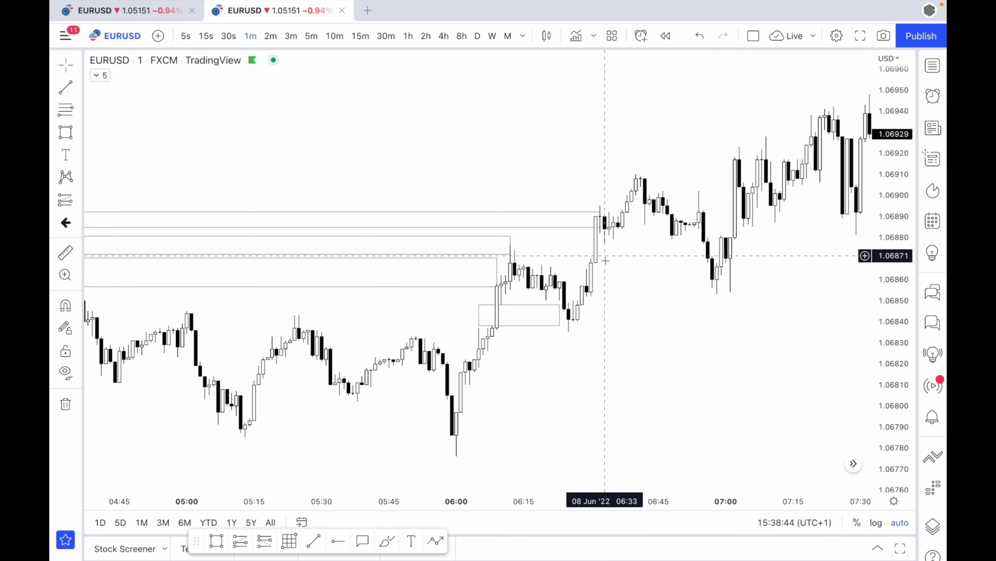
{"action": "scroll", "coordinate": [672, 334], "scroll_direction": "down", "scroll_amount": 5}
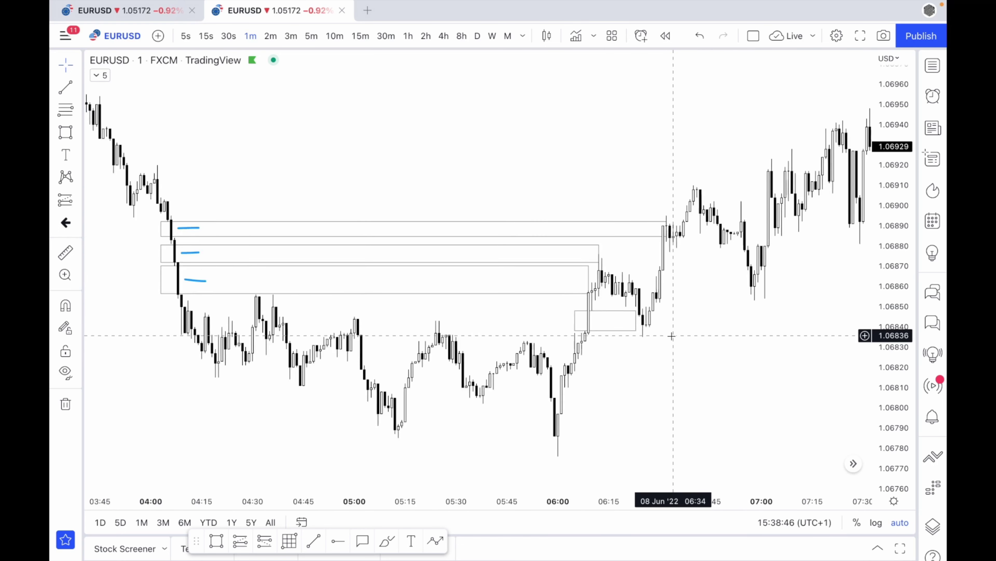
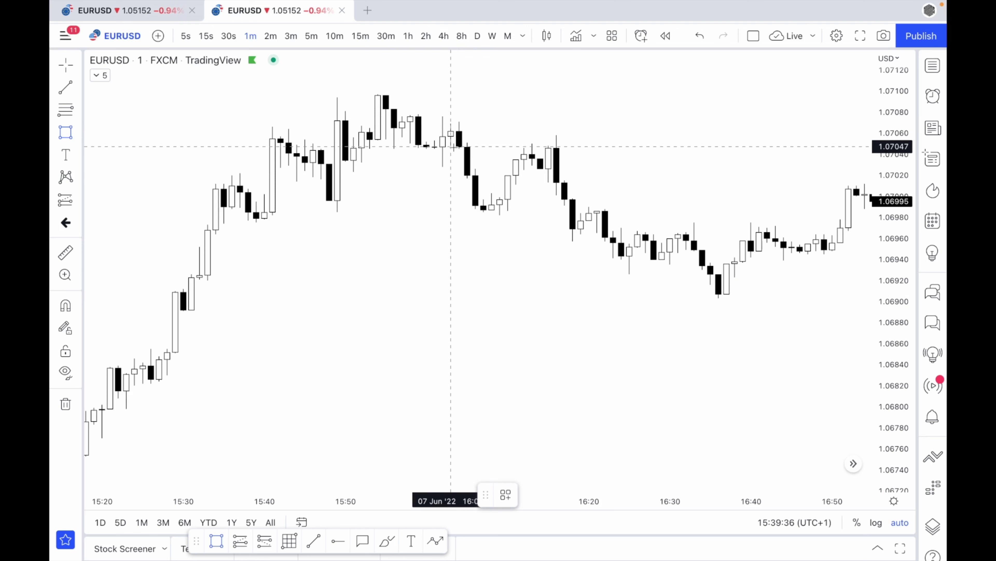
On 7 June, draw a rectangle from 1.07069 to 1.07048 starting at 16:03 and apply the Supply drawing template.
{"action": "mouse_move", "coordinate": [450, 145]}
{"action": "left_mouse_down"}
{"action": "mouse_move", "coordinate": [508, 111]}
{"action": "mouse_move", "coordinate": [452, 123]}
{"action": "mouse_move", "coordinate": [568, 137]}
{"action": "left_mouse_up"}
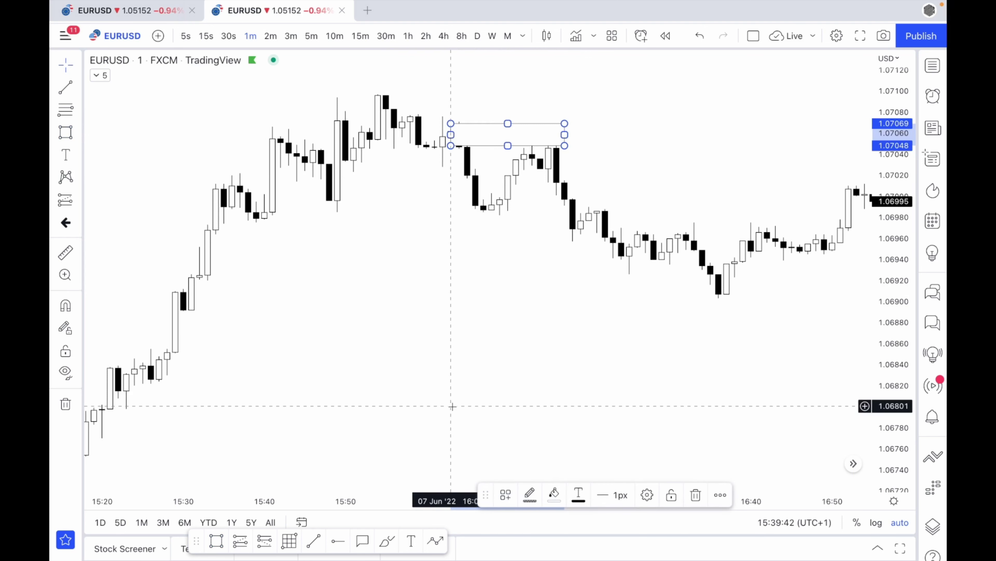
{"action": "left_click", "coordinate": [510, 490]}
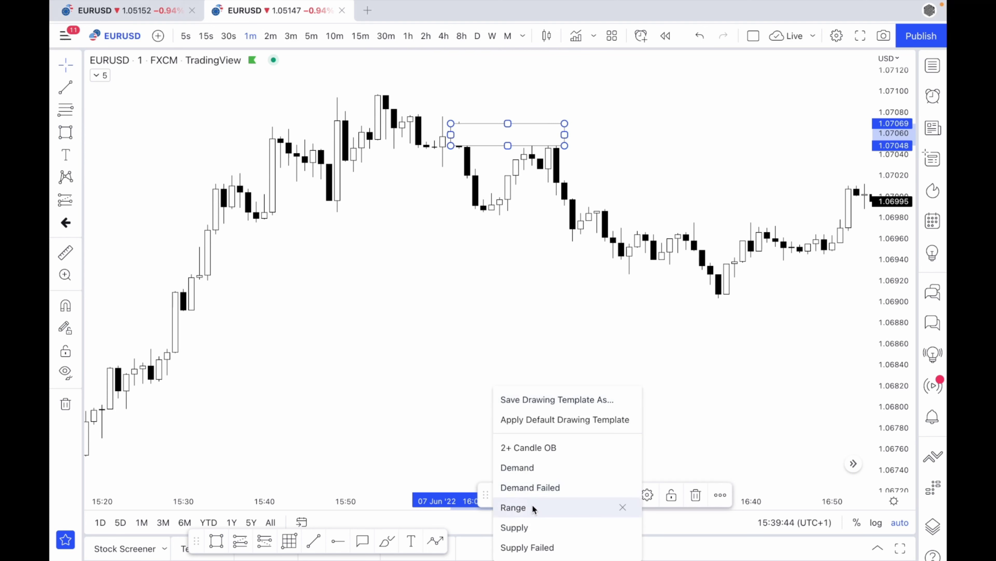
{"action": "left_click", "coordinate": [544, 527]}
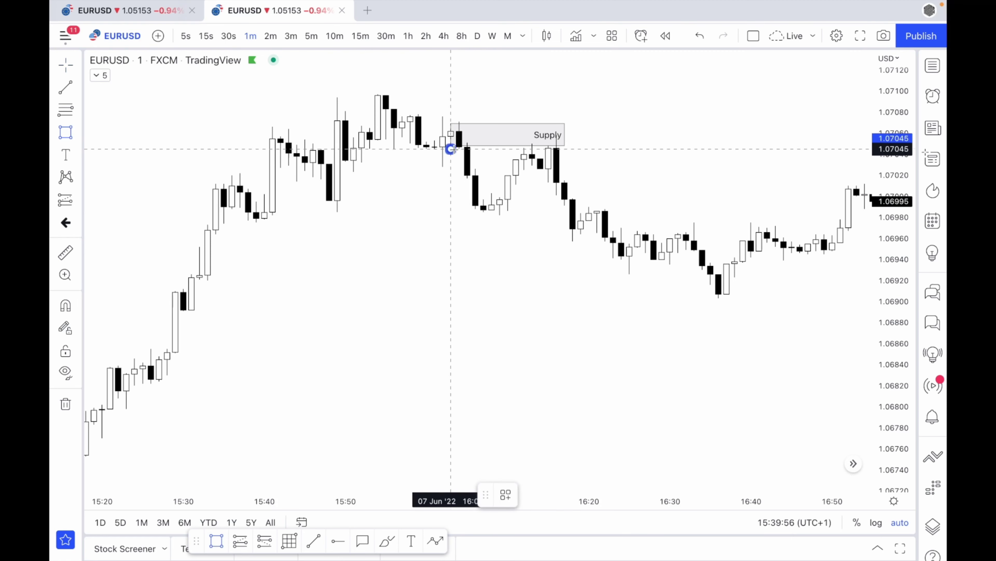
Draw a rectangle from 1.07045 to 1.07028 over the gap below the Supply zone and make its fill white.
{"action": "left_click_drag", "start_coordinate": [451, 150], "coordinate": [500, 166]}
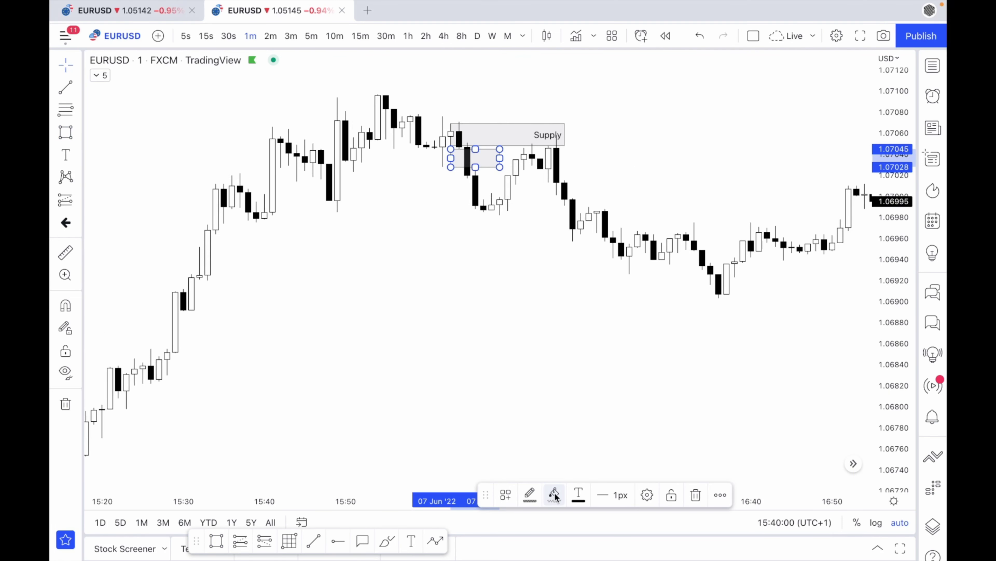
{"action": "left_click", "coordinate": [555, 495]}
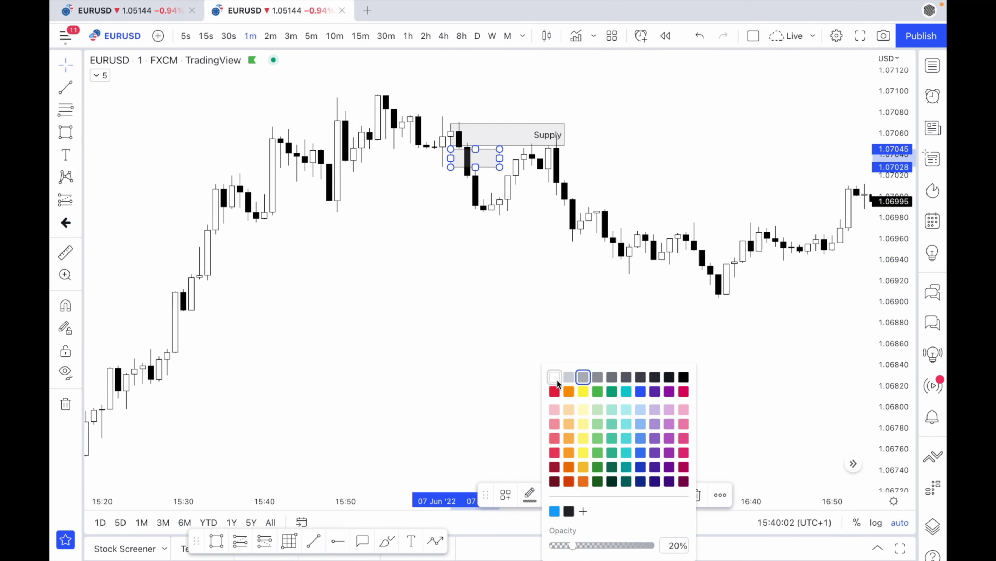
{"action": "left_click", "coordinate": [556, 380]}
{"action": "left_click", "coordinate": [501, 312]}
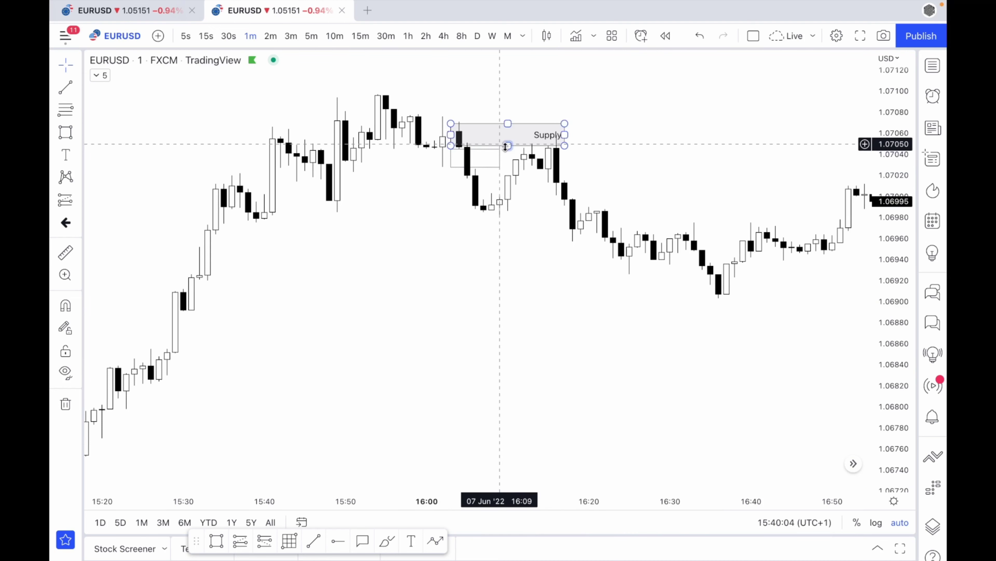
Extend the white gap rectangle to the rising candle at about 16:11, and select the Supply zone.
{"action": "left_click", "coordinate": [500, 158]}
{"action": "left_click_drag", "start_coordinate": [500, 157], "coordinate": [477, 168]}
{"action": "left_click", "coordinate": [442, 251]}
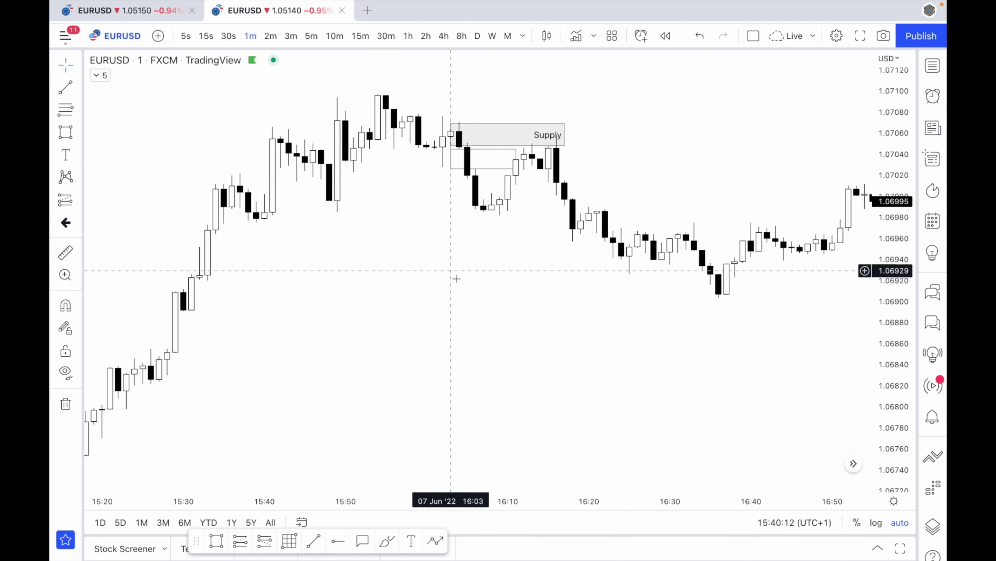
{"action": "left_click", "coordinate": [461, 137]}
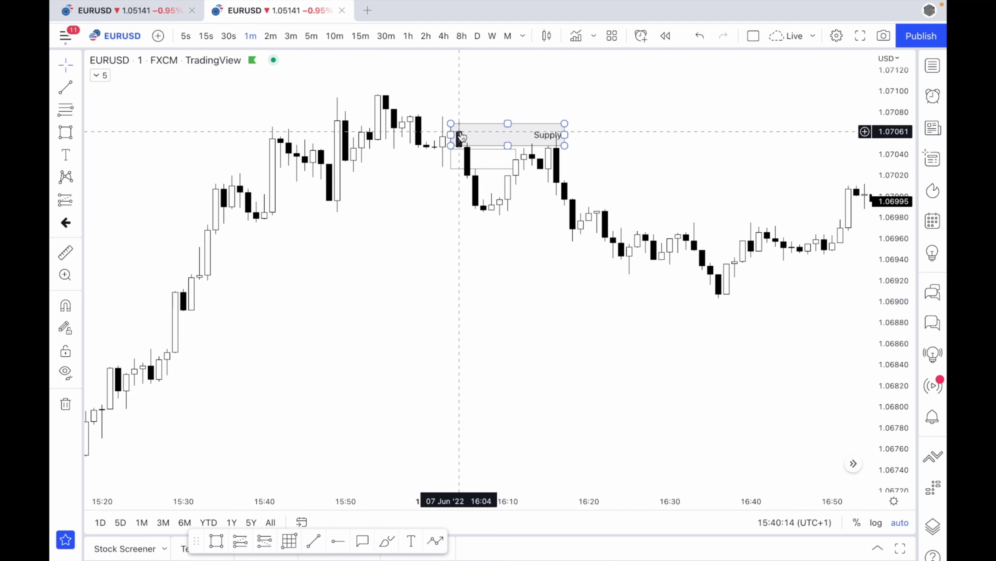